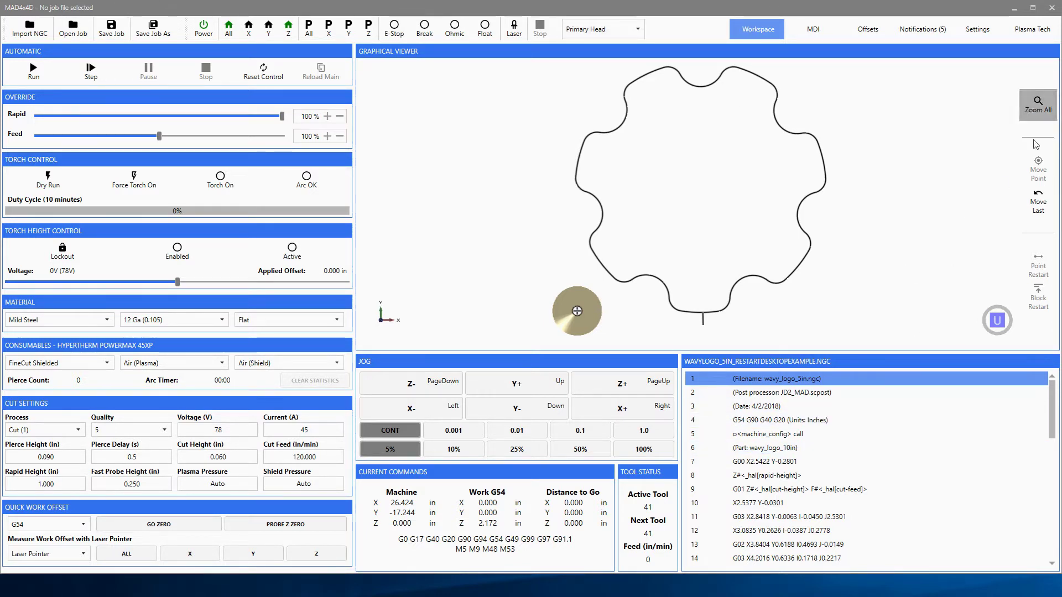
# Step: Zoom All so the whole WAVYLOGO_5IN wavy gear toolpath fits the graphical view
pyautogui.click(1039, 105)
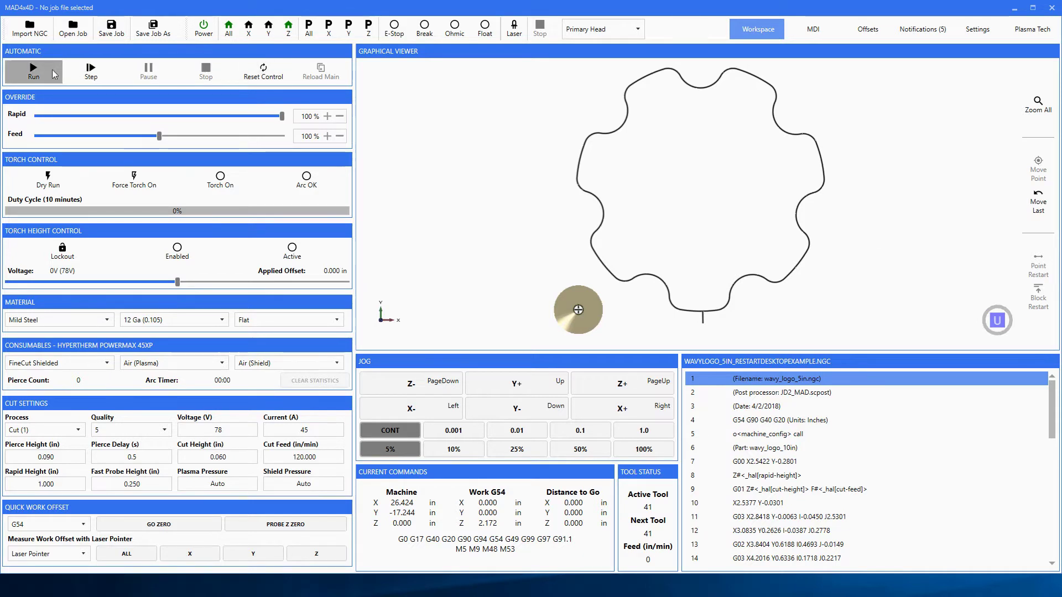
# Step: Run the cut, stop it partway around the gear, and send the torch to work zero
pyautogui.click(35, 81)
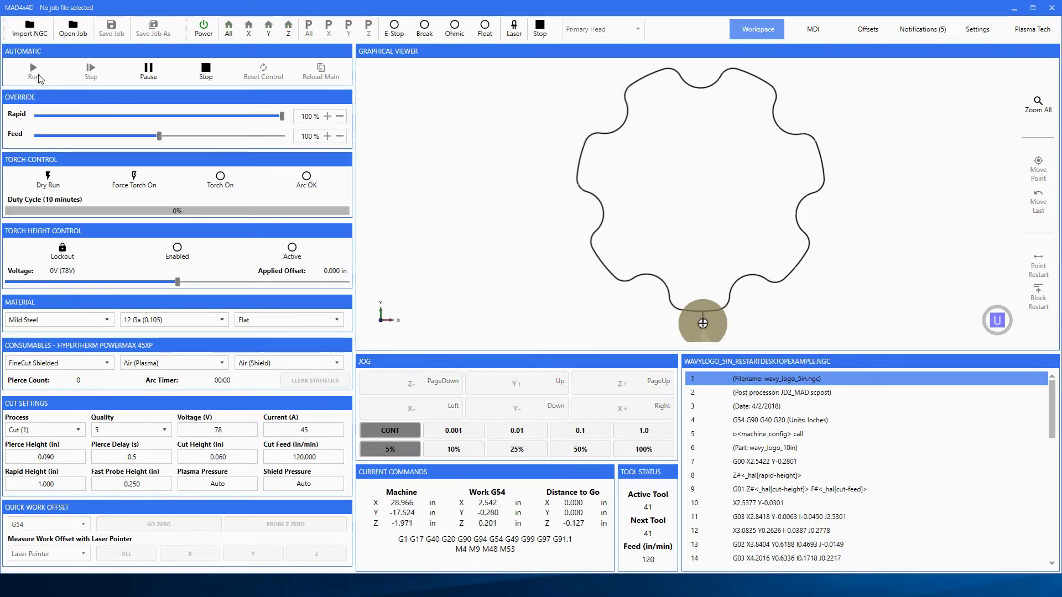
pyautogui.click(215, 69)
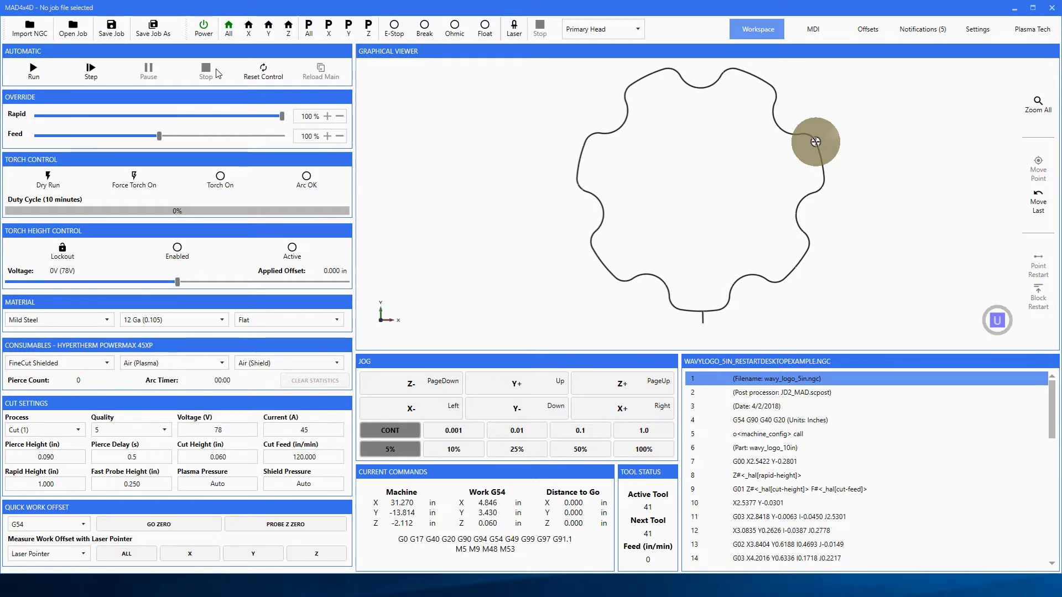
pyautogui.click(184, 524)
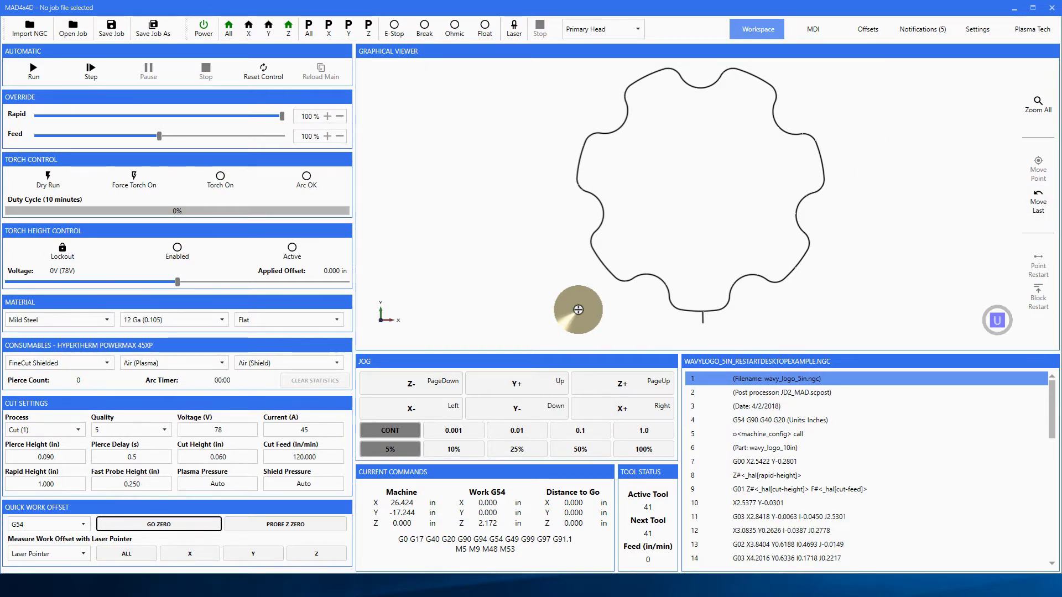
# Step: Move the torch back to the stop point at X 4.957, Y 3.076 and zoom in on it
pyautogui.click(1044, 204)
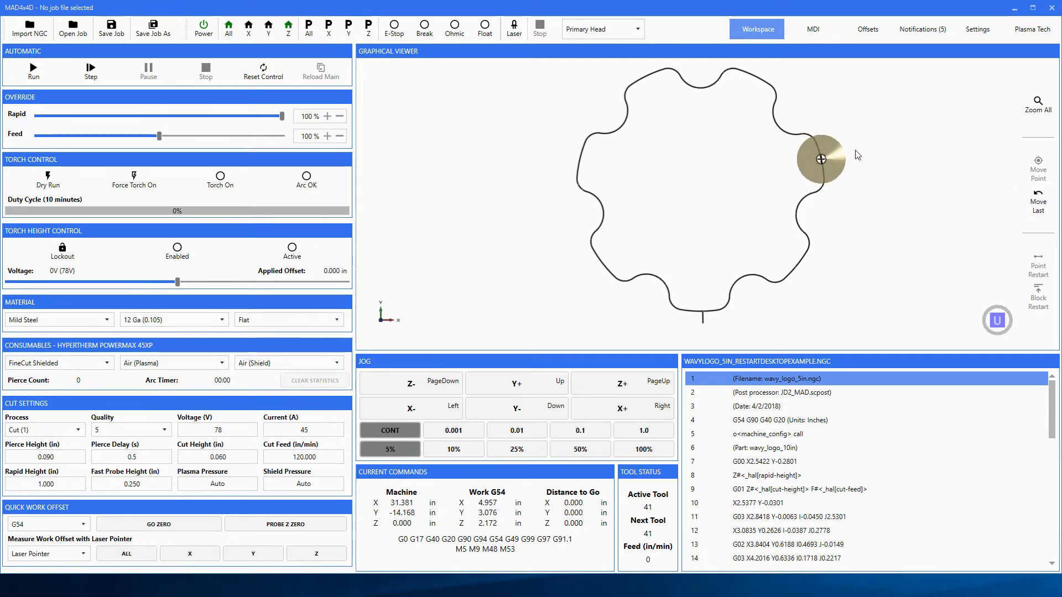
pyautogui.scroll(3, 857, 153)
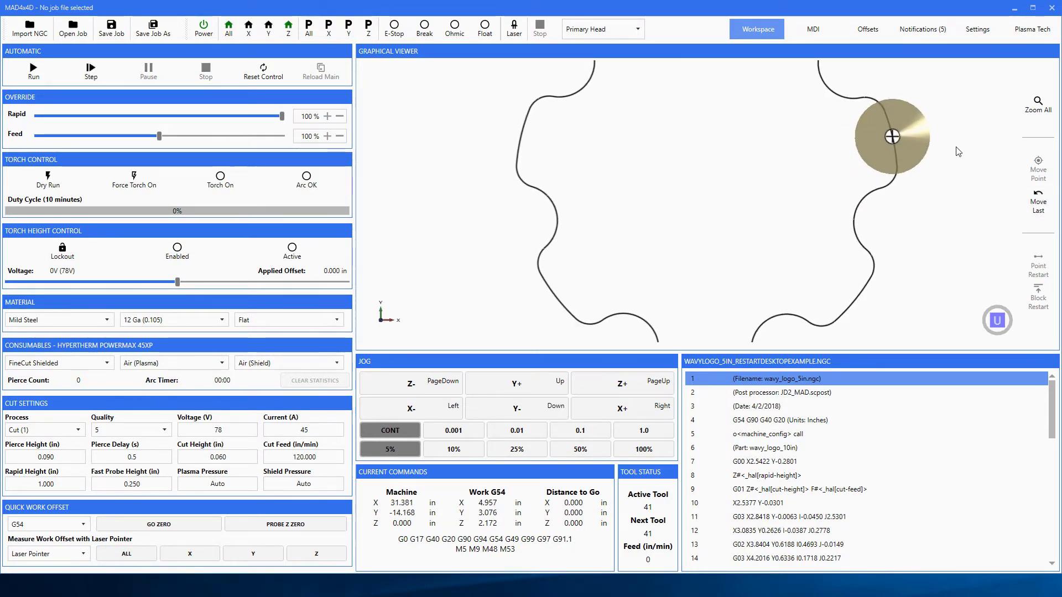
pyautogui.scroll(5, 808, 183)
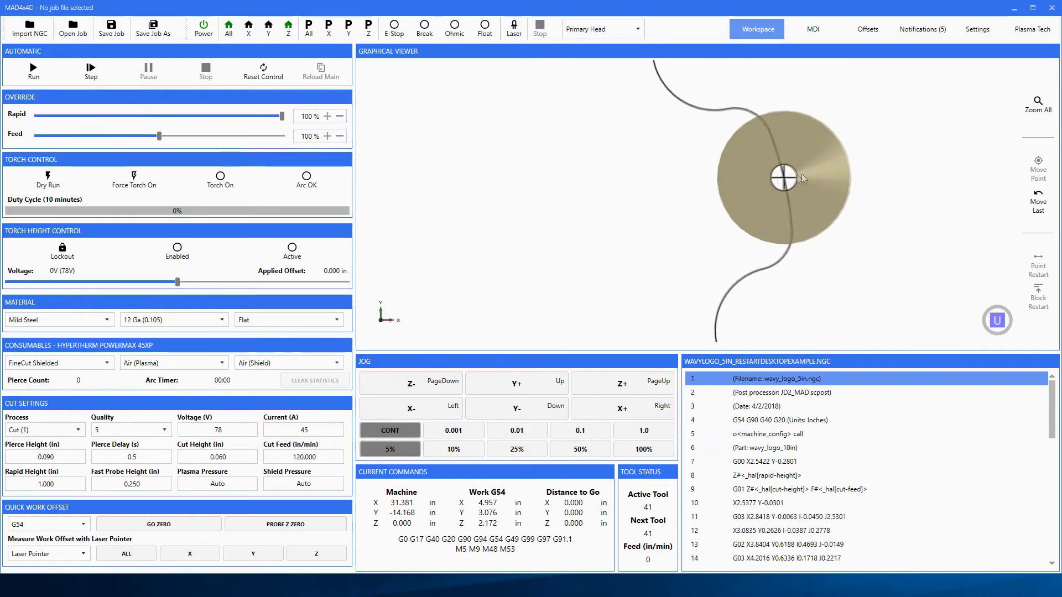
pyautogui.scroll(-2, 922, 160)
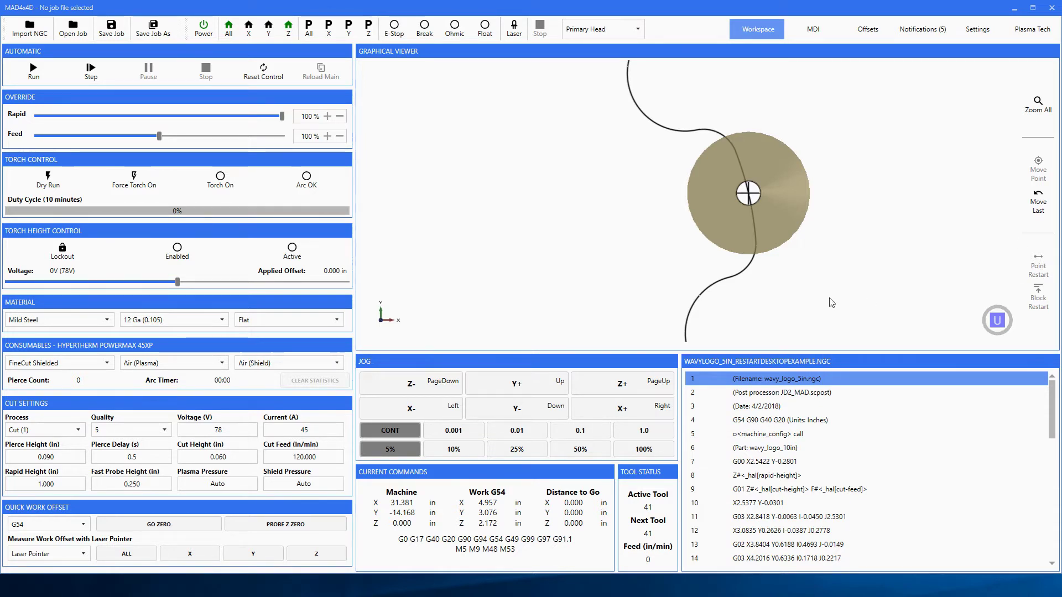
# Step: Select G-code line 17, the gear's right-side arc, and set it as the Block Restart
pyautogui.scroll(-5, 842, 244)
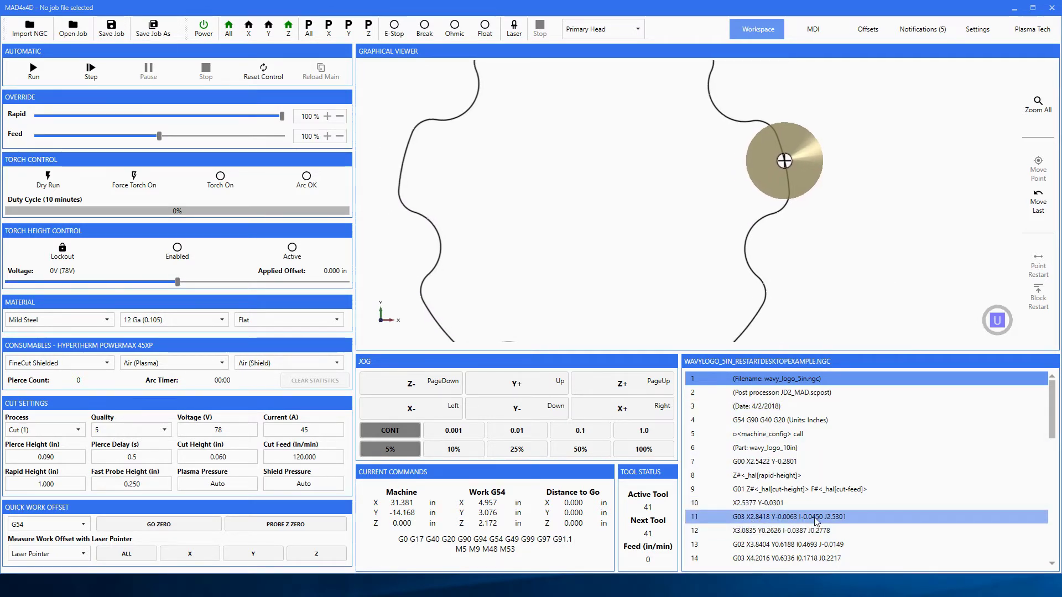
pyautogui.click(762, 517)
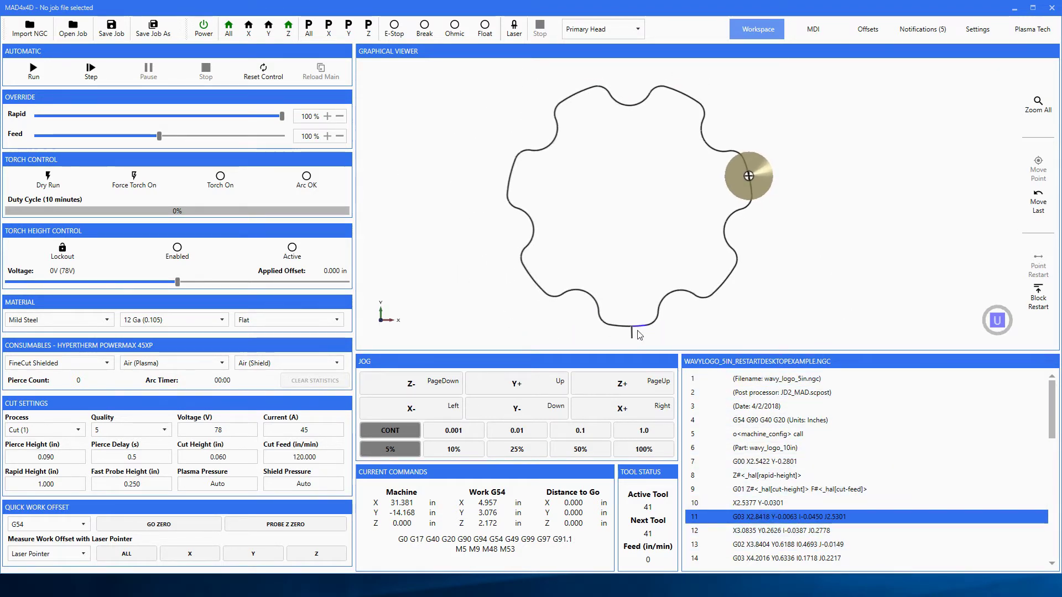
pyautogui.scroll(-2, 802, 492)
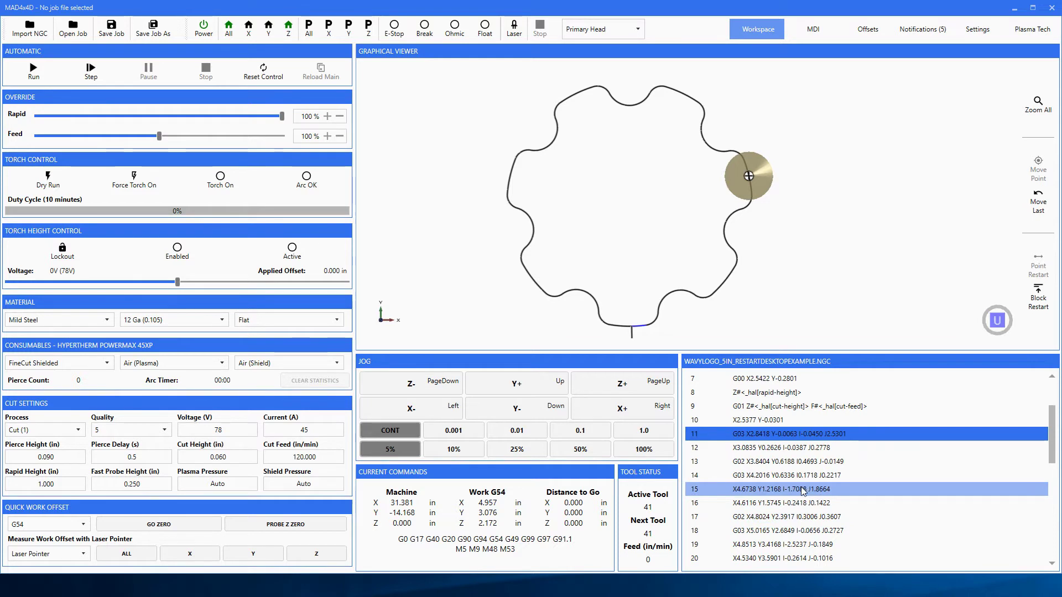
pyautogui.click(803, 492)
pyautogui.click(790, 504)
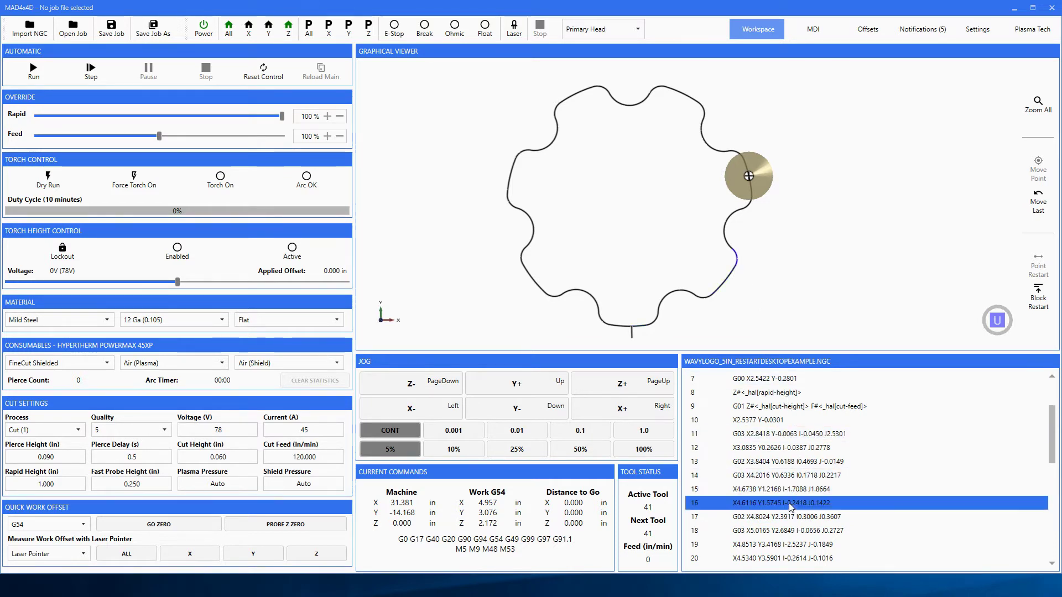
pyautogui.click(789, 518)
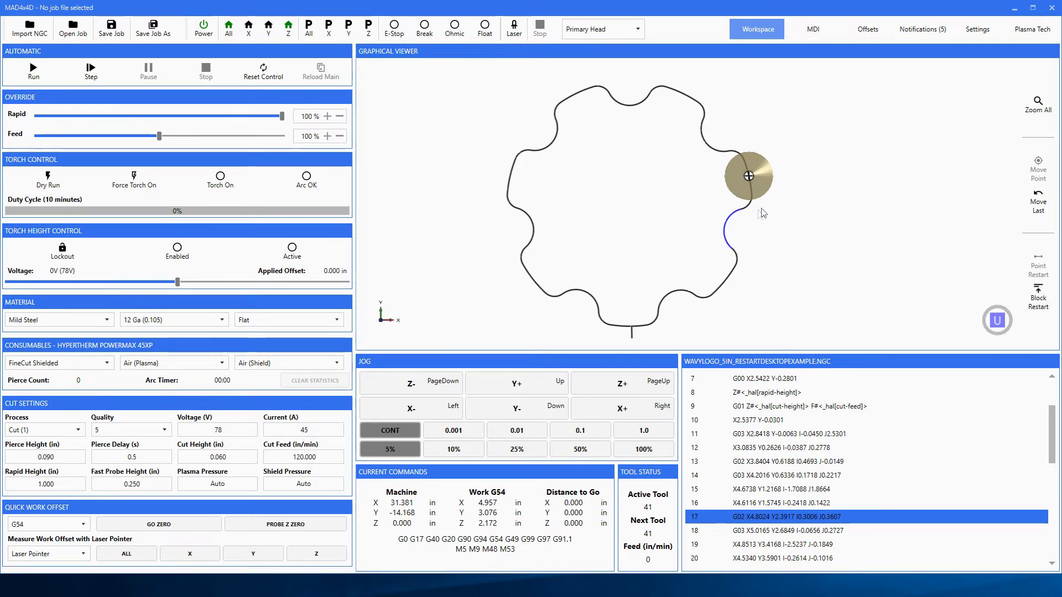
pyautogui.click(1042, 301)
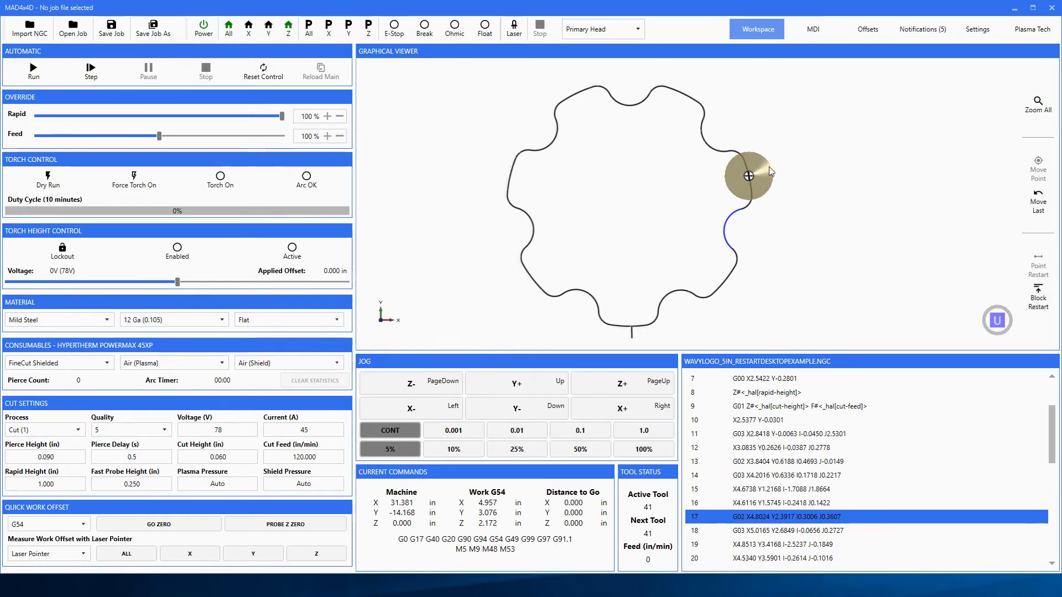
pyautogui.scroll(4, 768, 167)
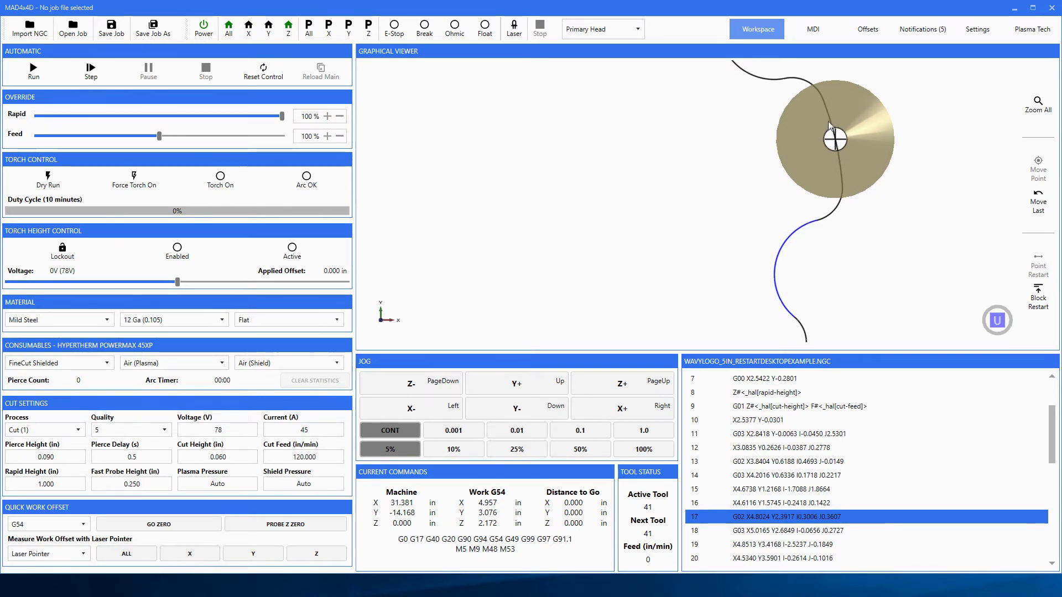
# Step: Select line 19's path, return the torch to X 0, Y 0, and place the restart point on it
pyautogui.click(830, 125)
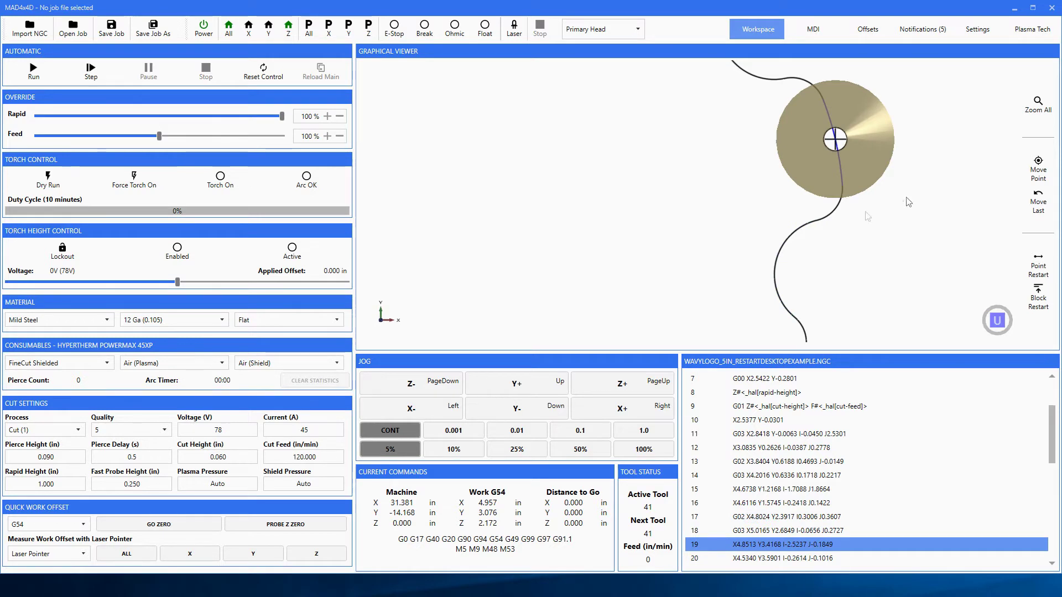
pyautogui.click(148, 525)
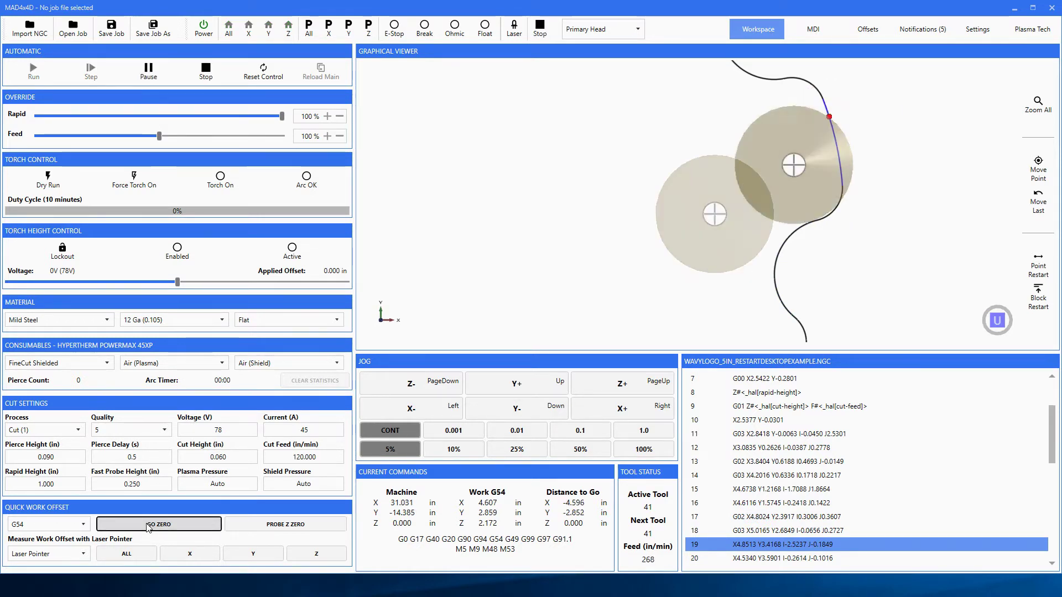
pyautogui.click(833, 125)
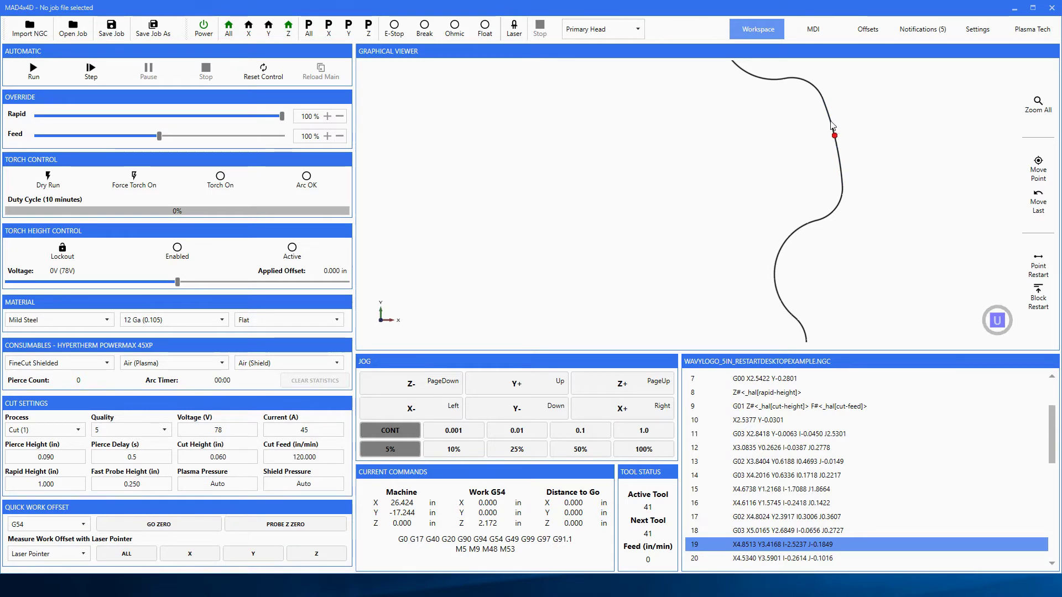
pyautogui.click(831, 122)
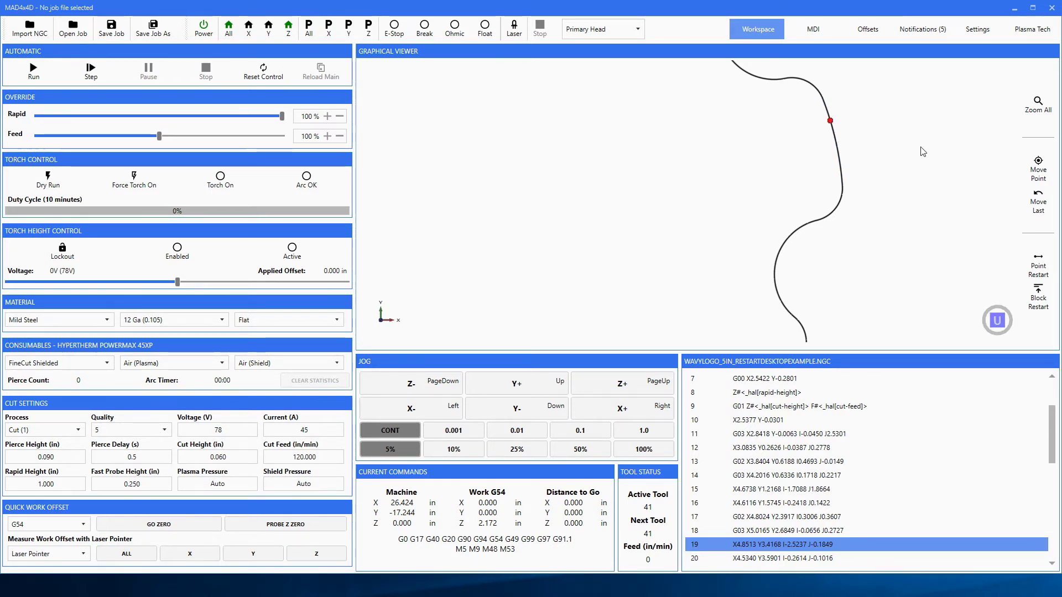
# Step: Turn on the laser pointer, make Laser Pointer the active head, and move it to the restart point
pyautogui.click(517, 32)
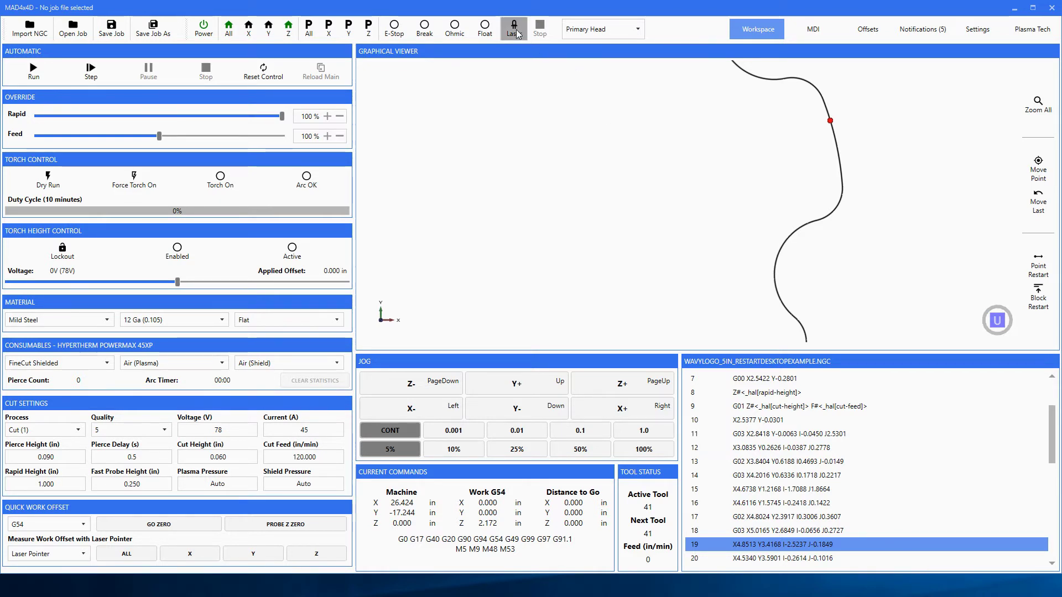
pyautogui.click(638, 31)
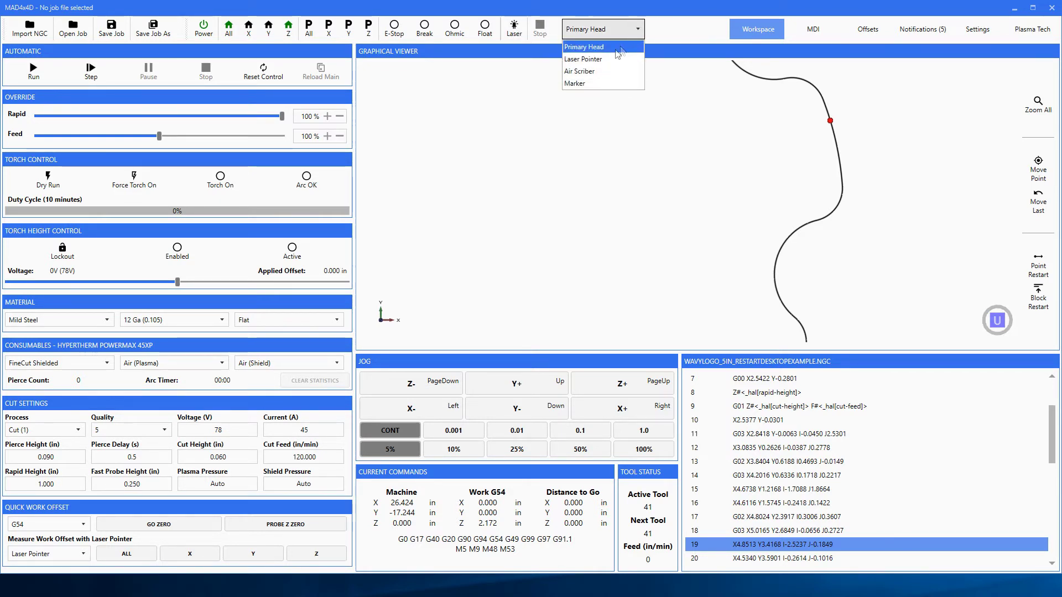
pyautogui.click(599, 59)
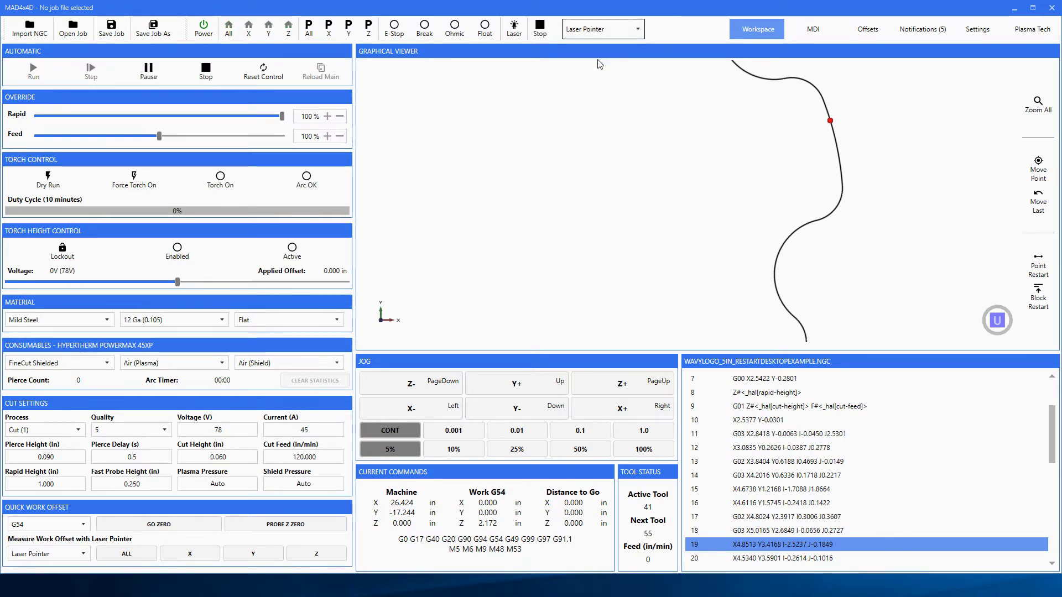
pyautogui.click(1045, 170)
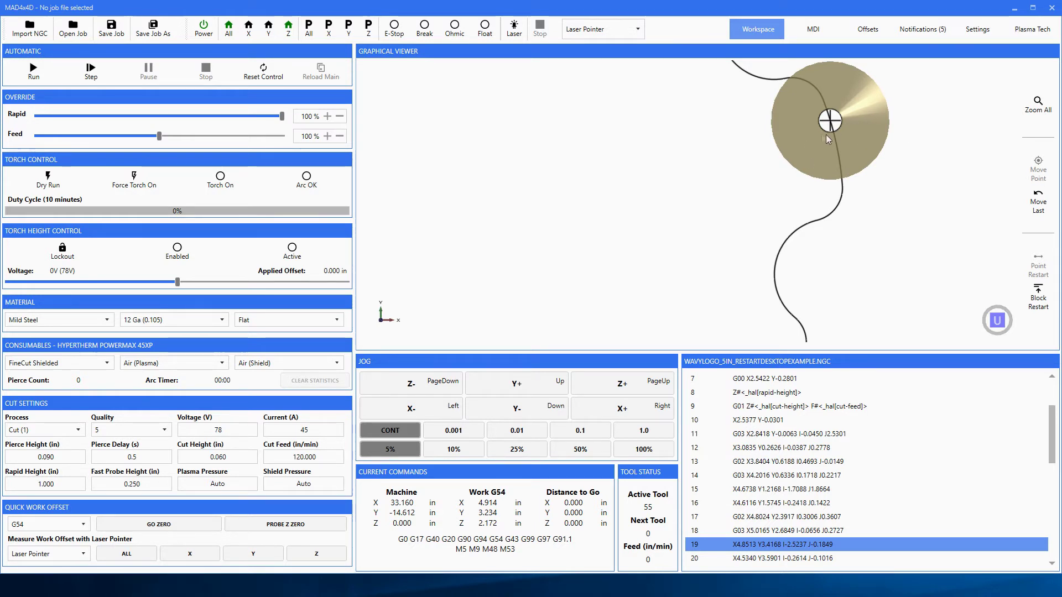
# Step: Jog X-, pick a spot on the cut path, and move the laser pointer to X 4.970, Y 2.996
pyautogui.press('Left')
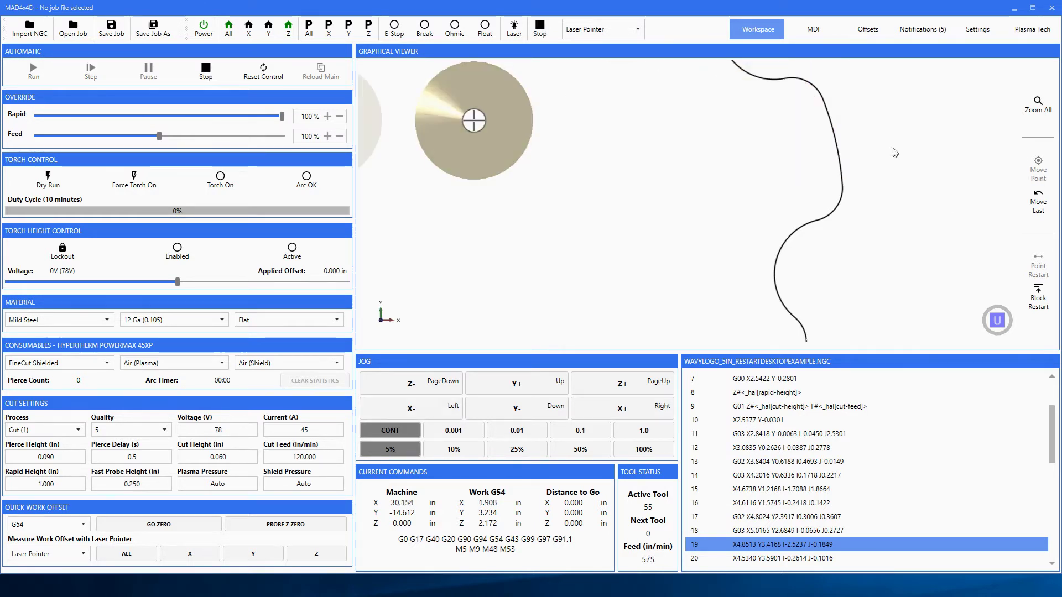
pyautogui.click(836, 148)
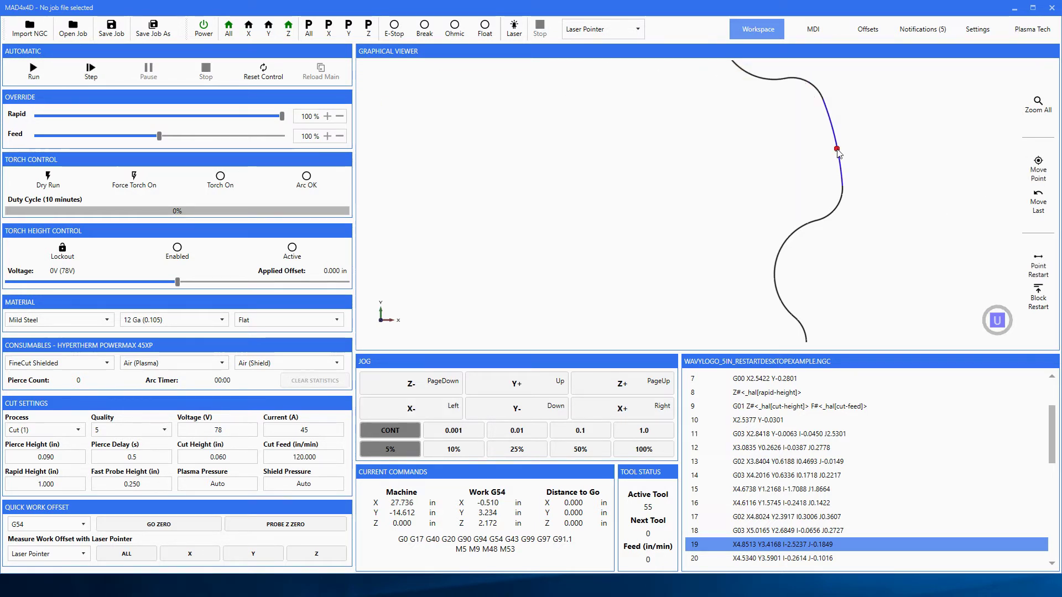
pyautogui.click(1030, 172)
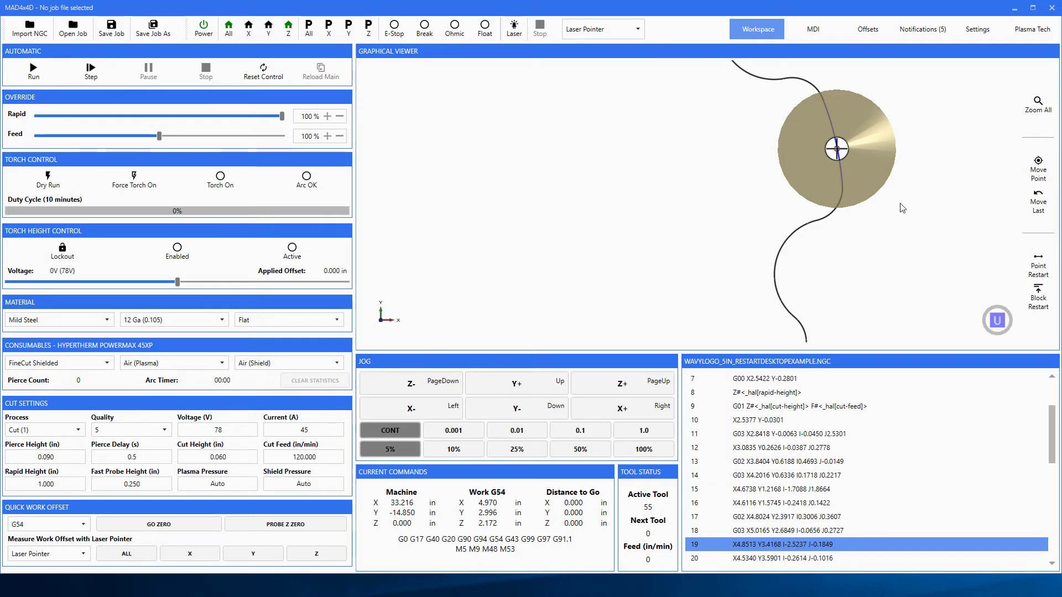
# Step: Center the whole gear outline in view and return the machine to work zero
pyautogui.scroll(-3, 691, 205)
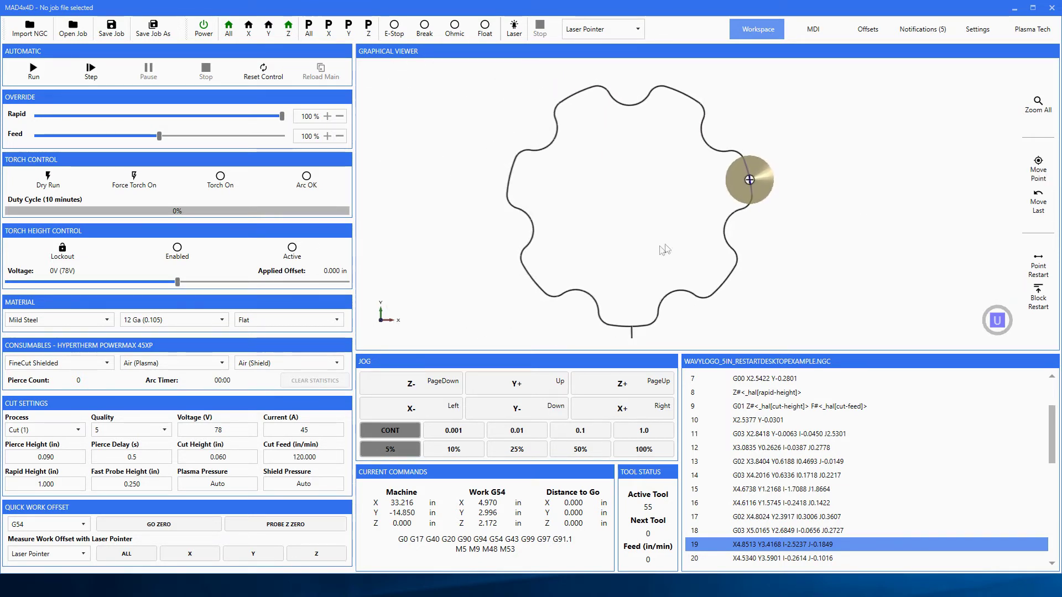
pyautogui.moveTo(872, 250); pyautogui.dragTo(920, 261, button='middle')
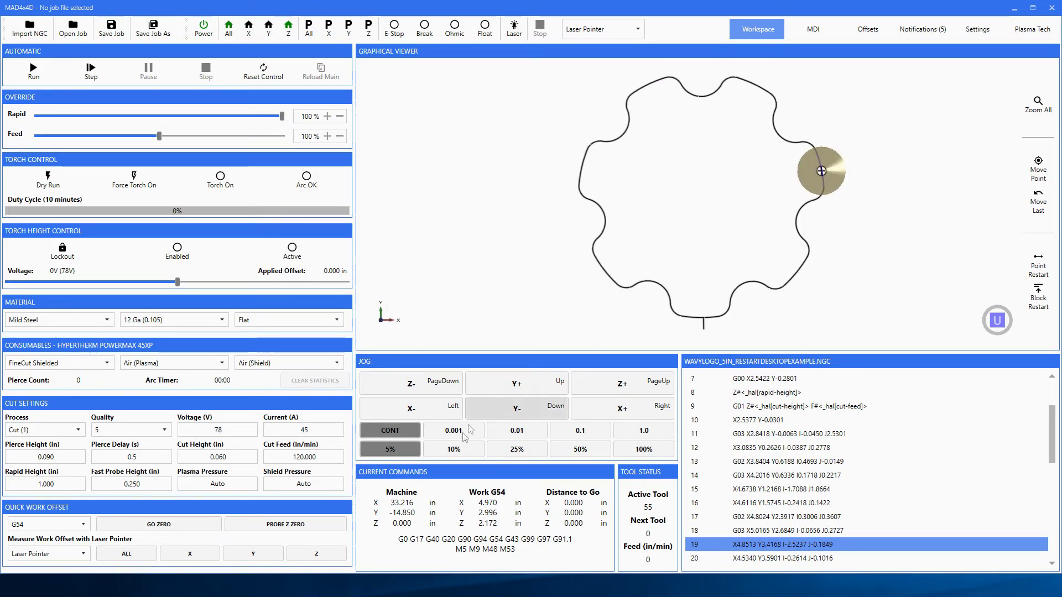
pyautogui.click(159, 524)
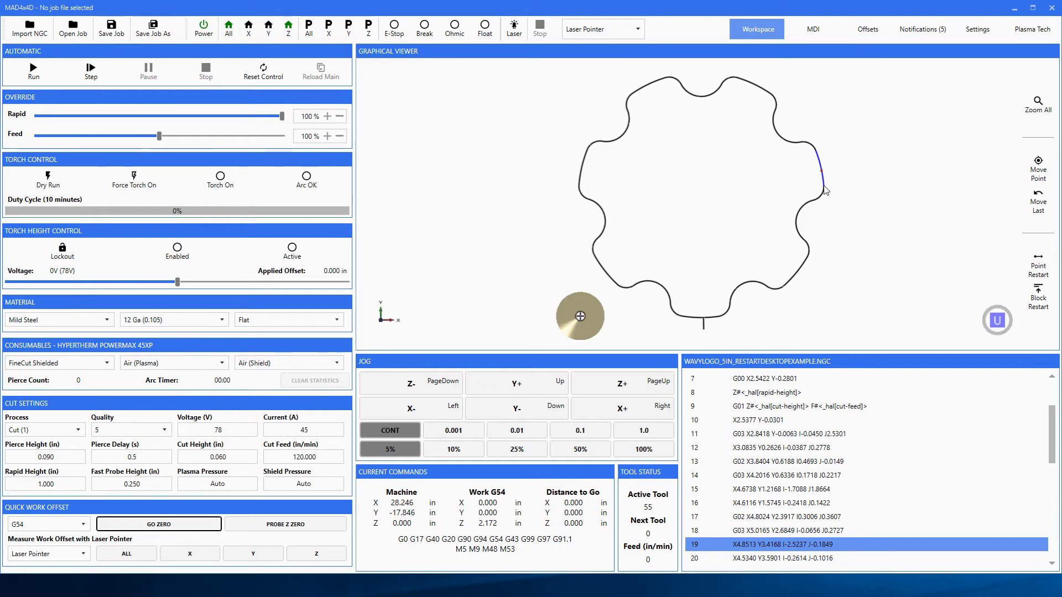
# Step: Generate a block-restart program from block 18, run it, and stop partway around the gear
pyautogui.click(1048, 301)
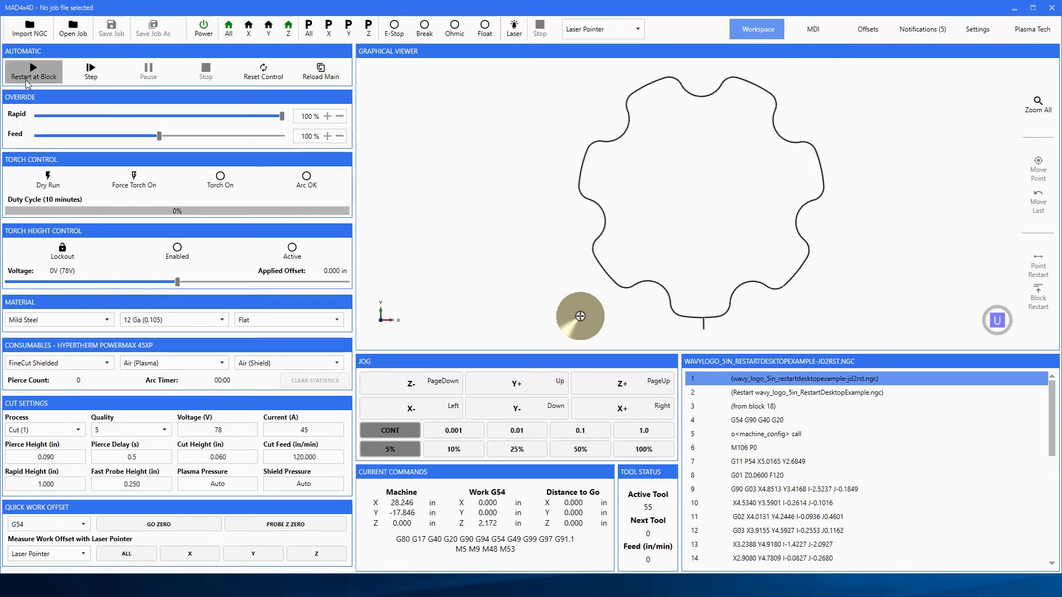
pyautogui.click(34, 71)
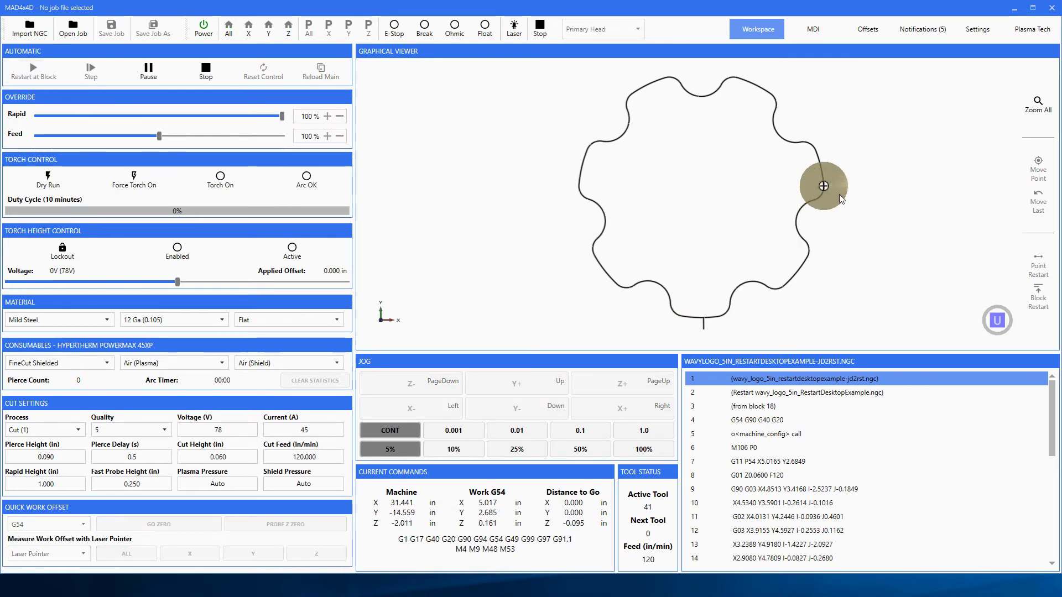
pyautogui.click(212, 70)
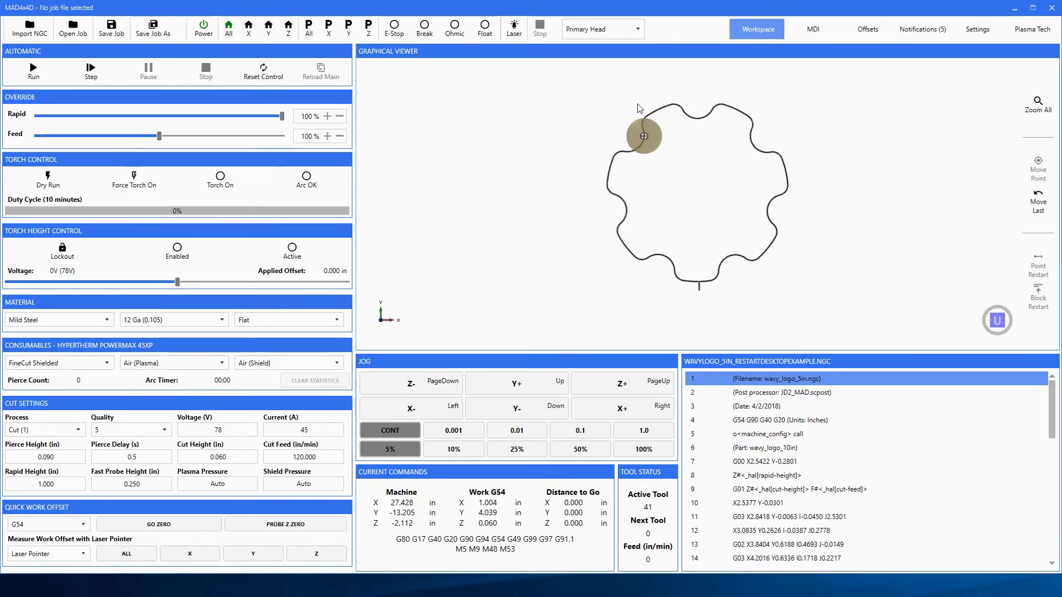
# Step: Zoom in, return to work zero, and pick the gear path point at line 29
pyautogui.scroll(5, 642, 133)
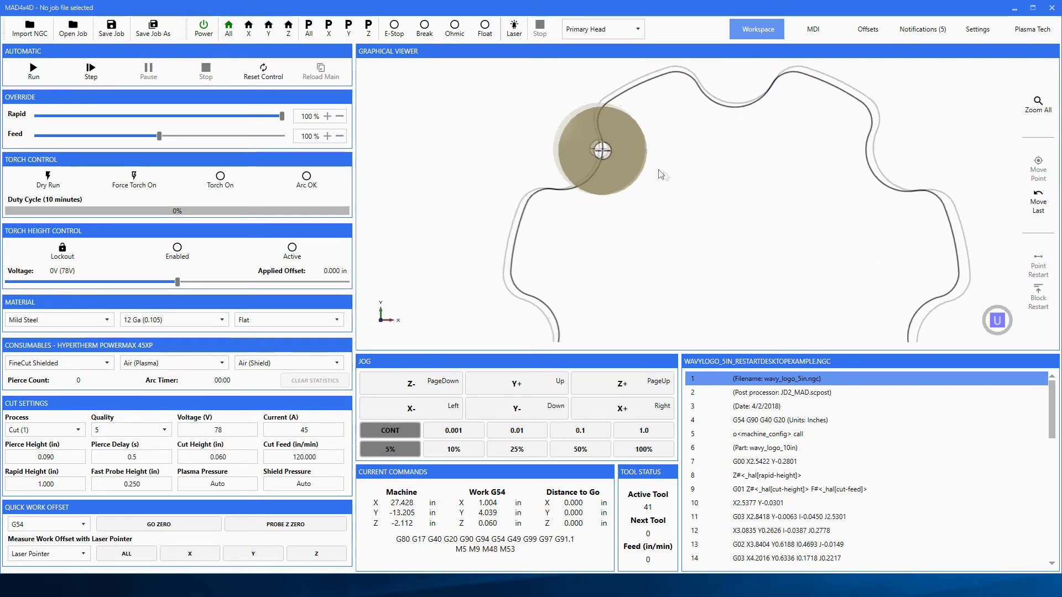
pyautogui.scroll(1, 636, 166)
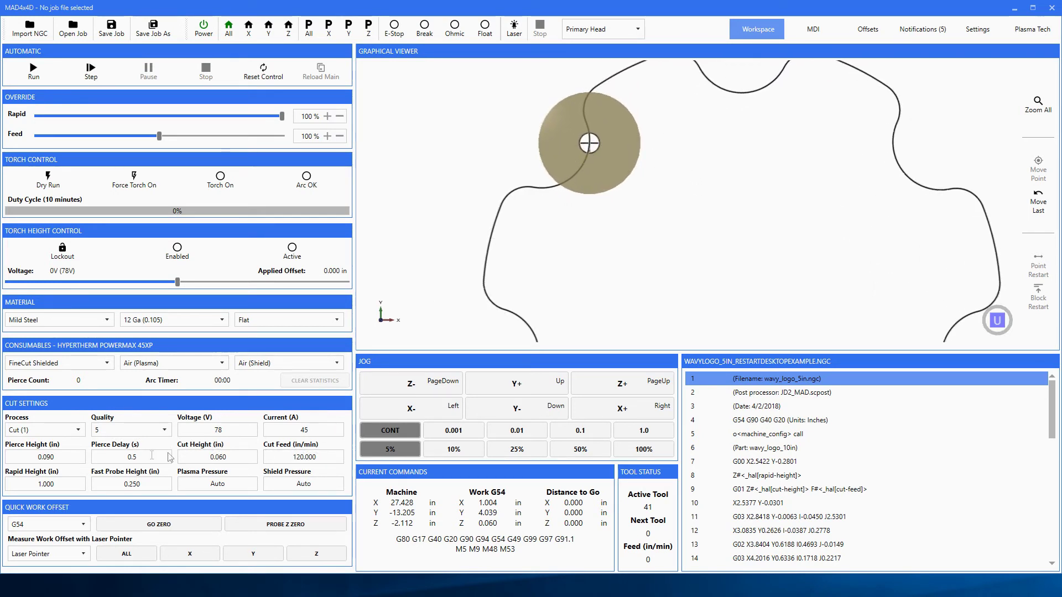
pyautogui.click(149, 529)
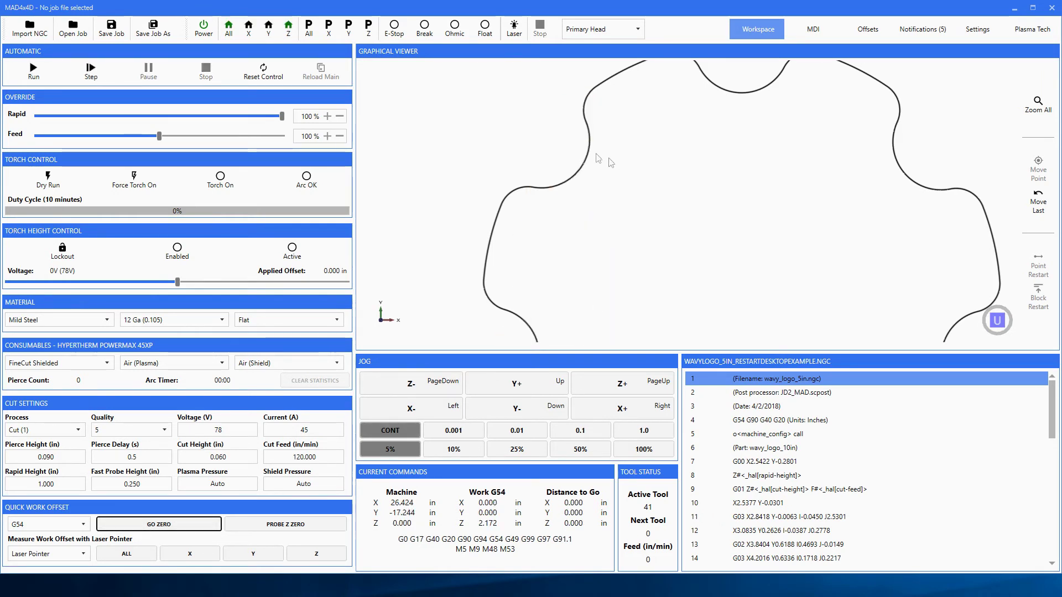
pyautogui.click(590, 149)
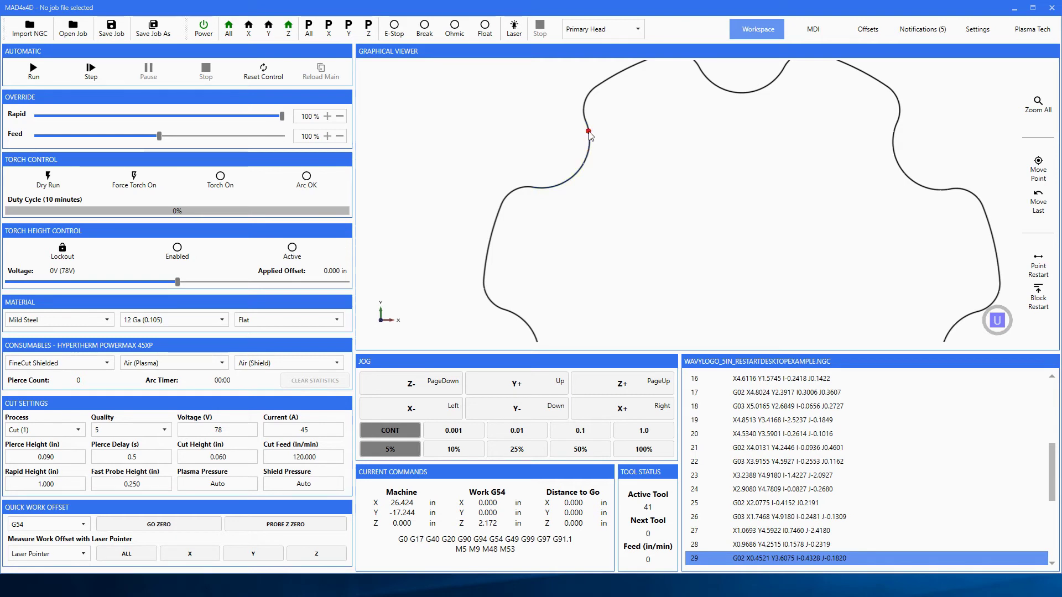
# Step: Switch to the Laser Pointer head, move it to X 4.378, Y 4.157, jog X+, and reselect the point
pyautogui.click(624, 33)
pyautogui.click(583, 59)
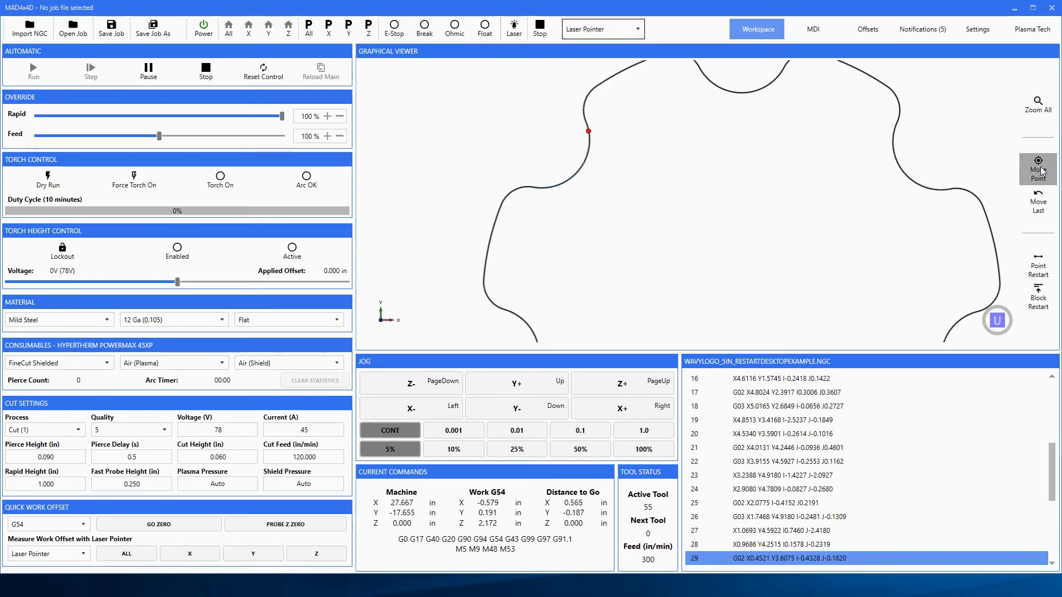
pyautogui.click(1040, 170)
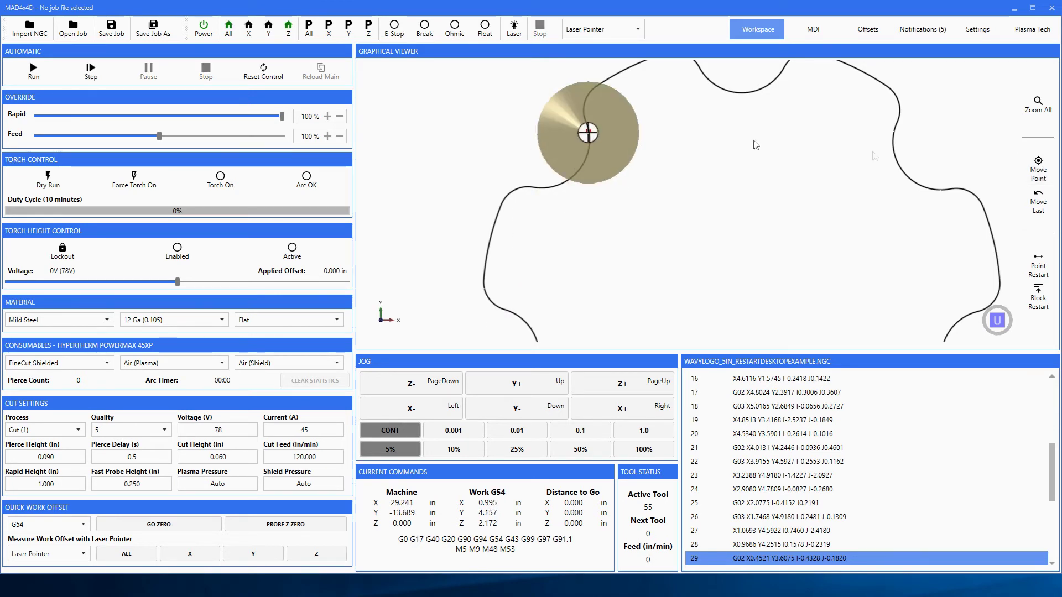
pyautogui.click(587, 152)
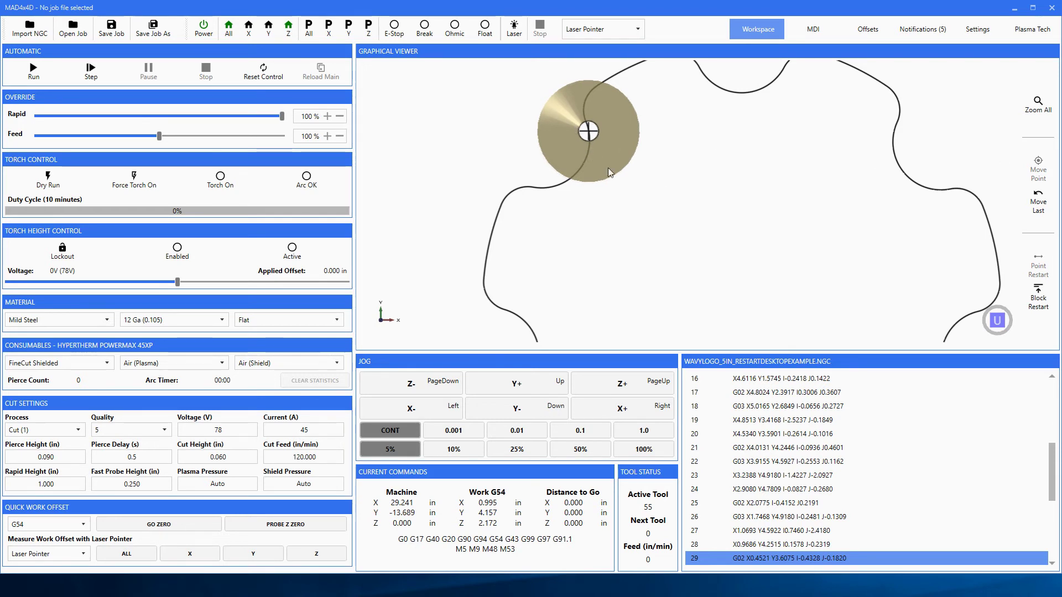
pyautogui.press('Right')
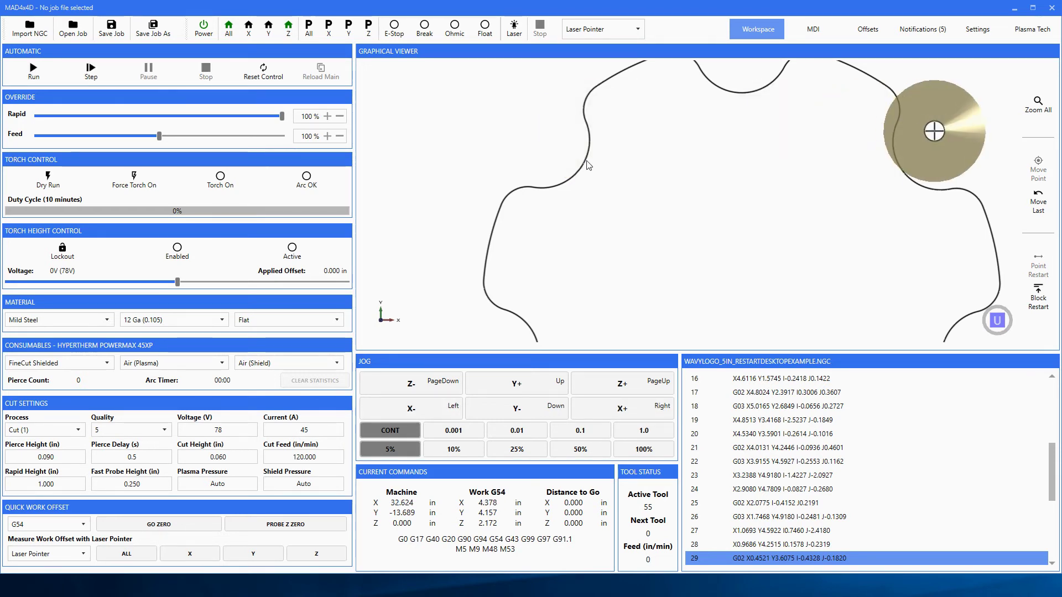
pyautogui.click(588, 157)
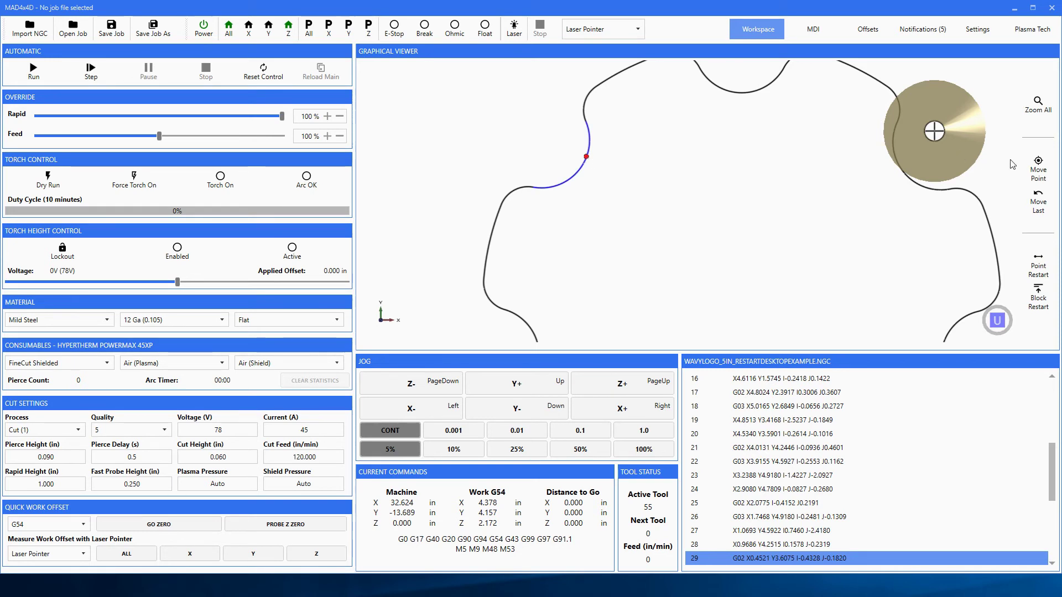
# Step: Move to the picked point, create a point restart from block 28, and cut the gear to the end
pyautogui.click(1034, 165)
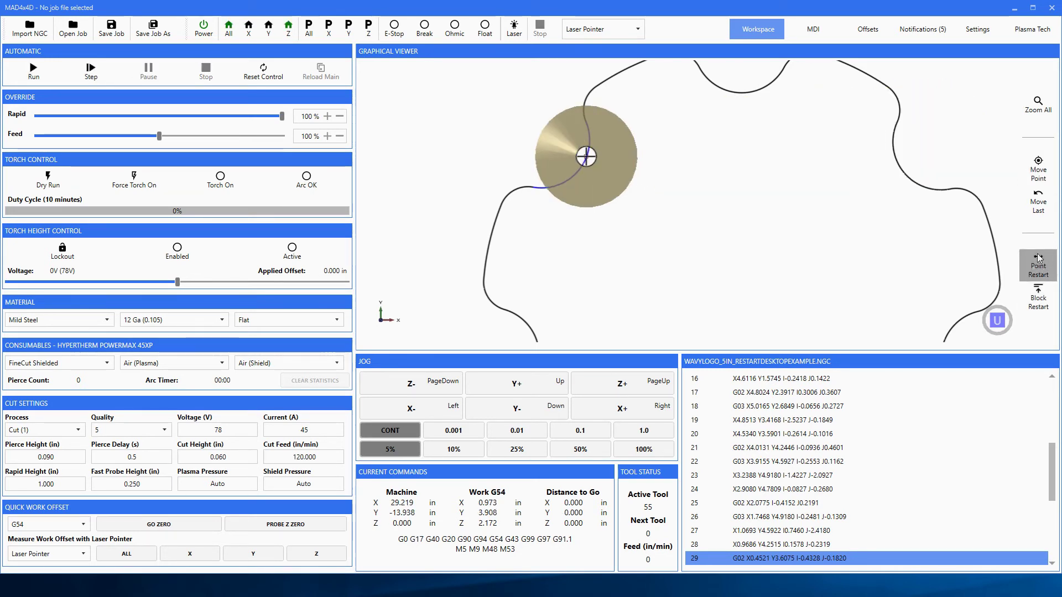
pyautogui.click(1046, 270)
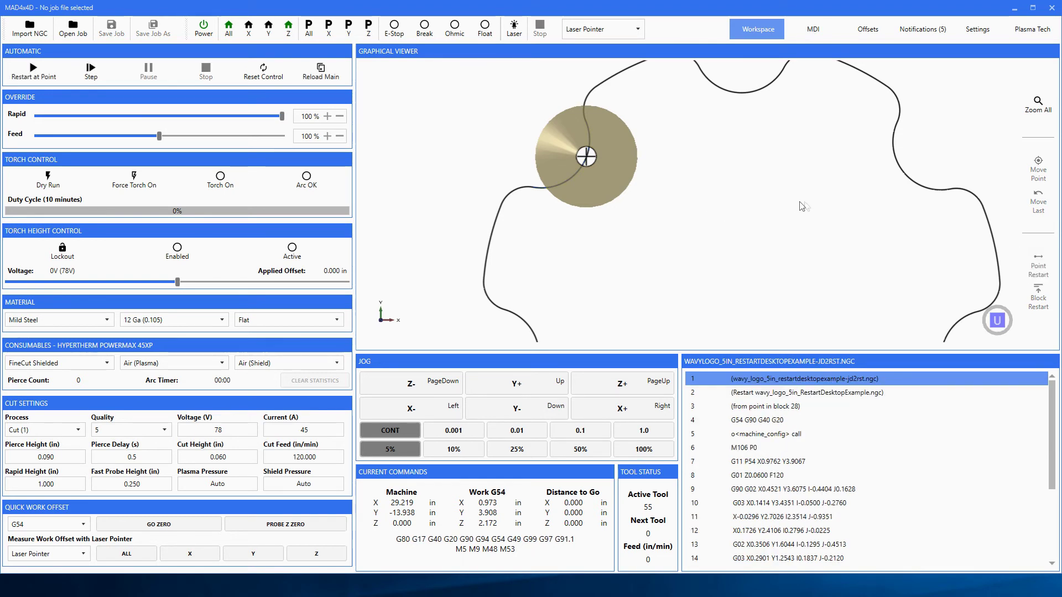
pyautogui.click(32, 69)
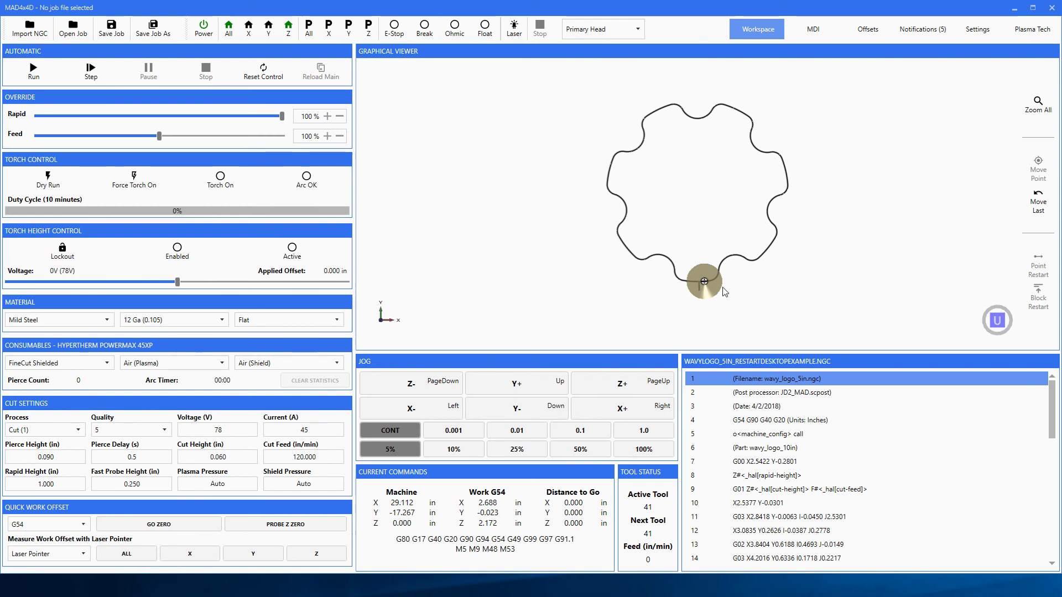
# Step: Send the torch right of the gear outline, to about X 5.598, Y -0.027
pyautogui.click(918, 272)
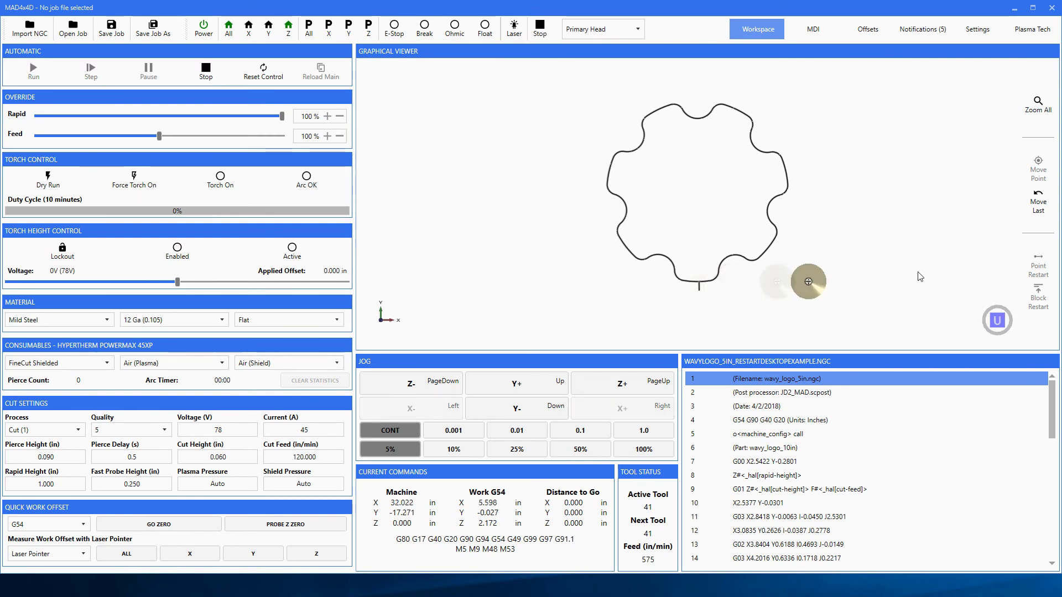